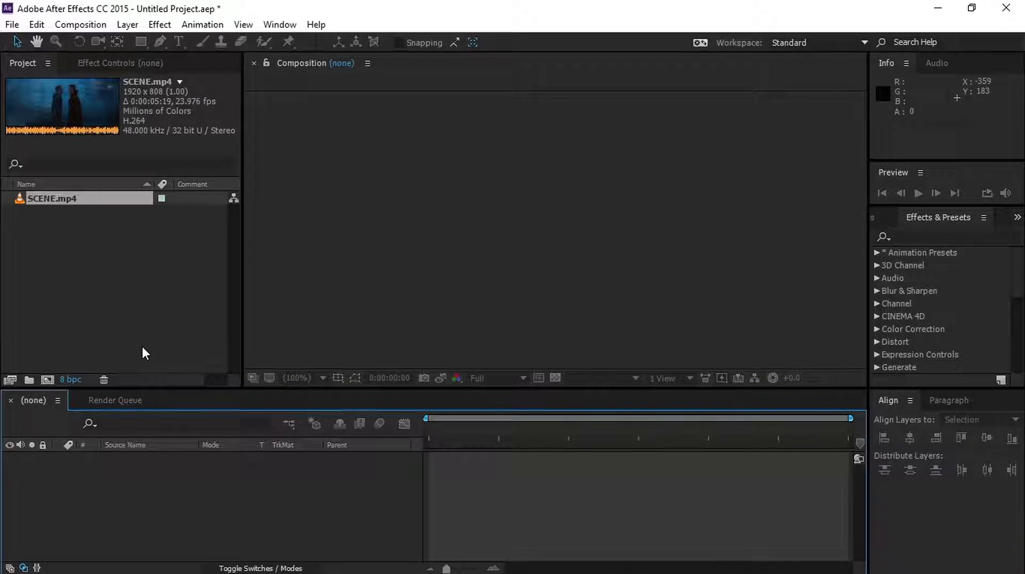
Create the SCENE composition from SCENE.mp4 and move the time indicator to 0:00:00:20
drag(61, 200, 44, 378)
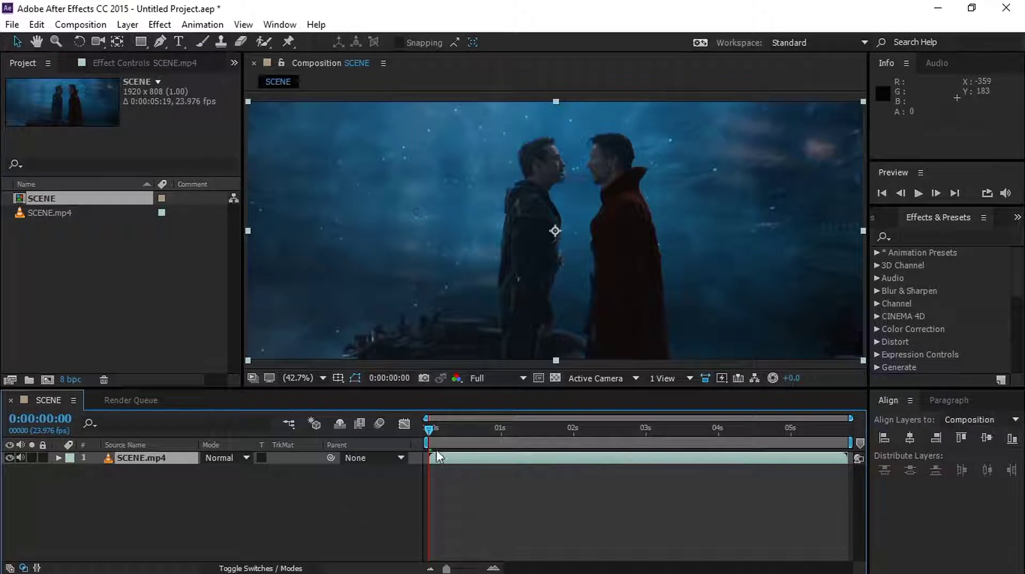
drag(453, 434, 489, 431)
click(322, 378)
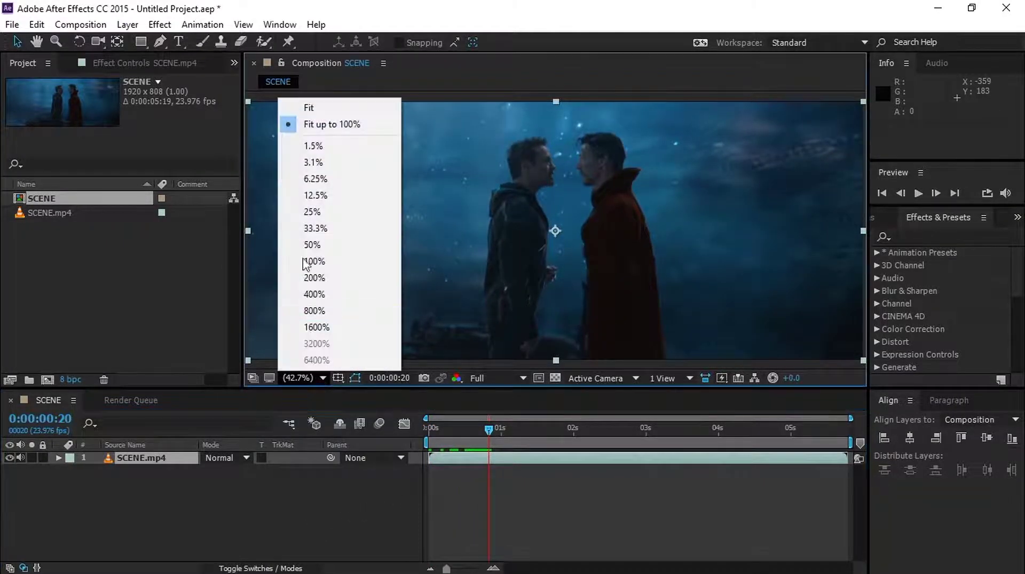
click(316, 125)
click(943, 236)
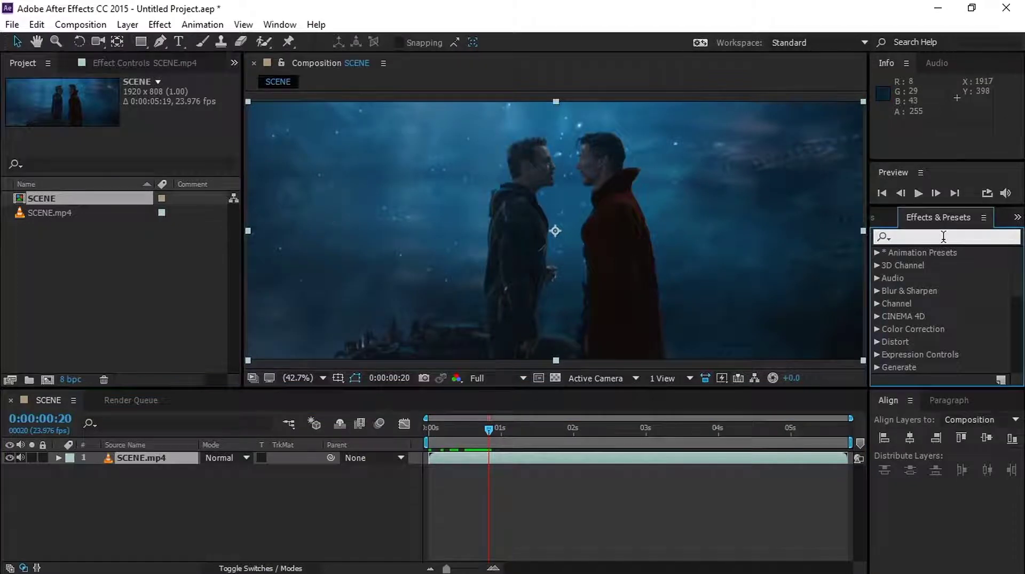
Apply Hue/Saturation to the clip and desaturate Yellows and Greens to -100
text(hue)
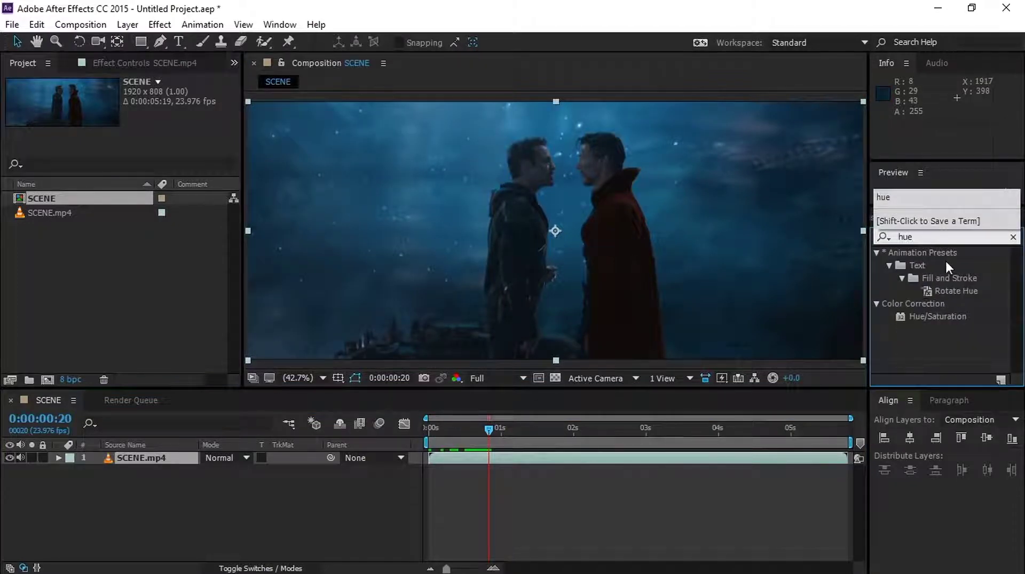
drag(970, 317, 688, 290)
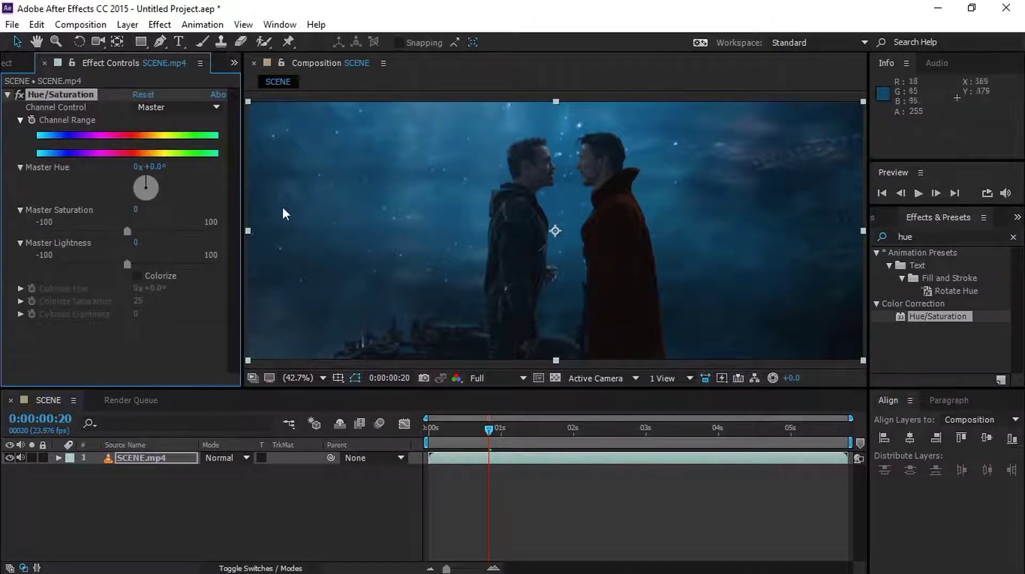
click(151, 106)
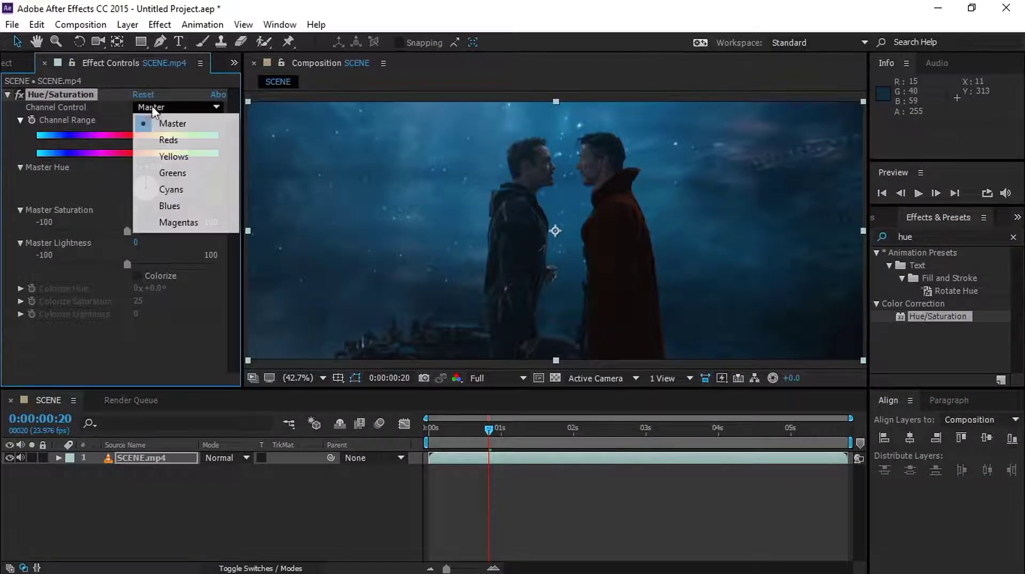
click(163, 156)
drag(130, 229, 24, 232)
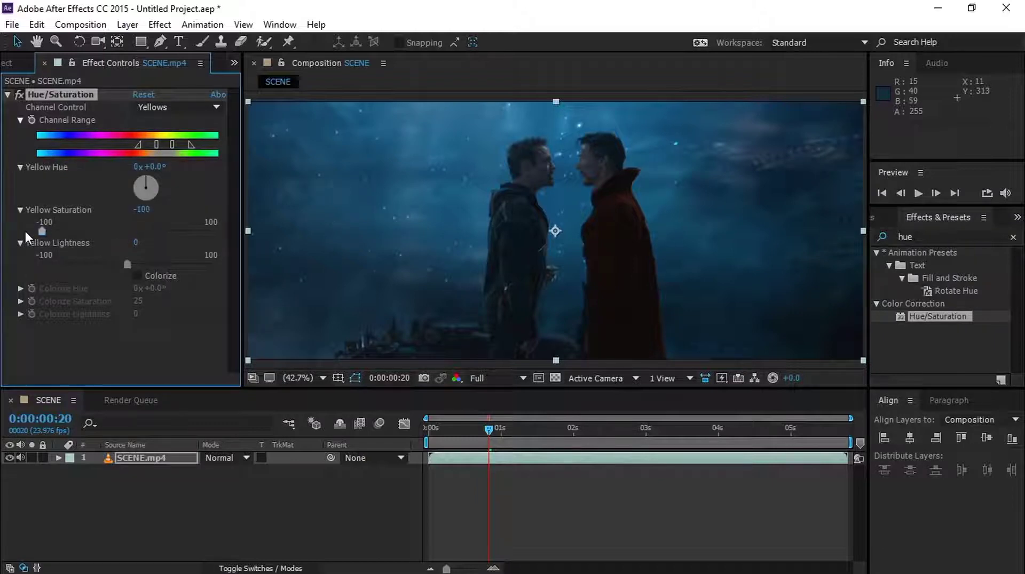
click(178, 110)
click(175, 168)
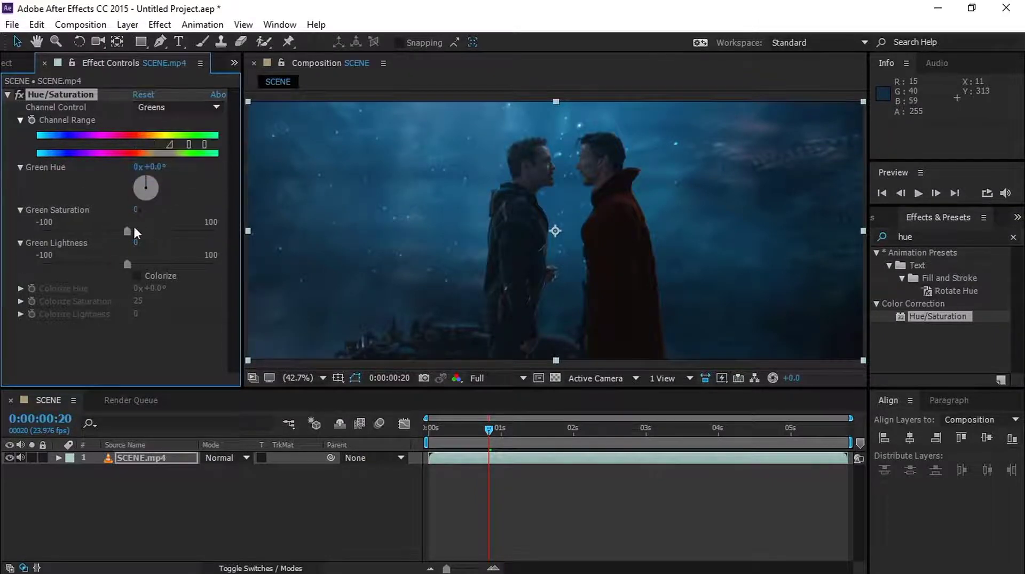
drag(107, 231, 38, 232)
Desaturate Cyans to -100 and Blues to -93
click(165, 107)
click(166, 187)
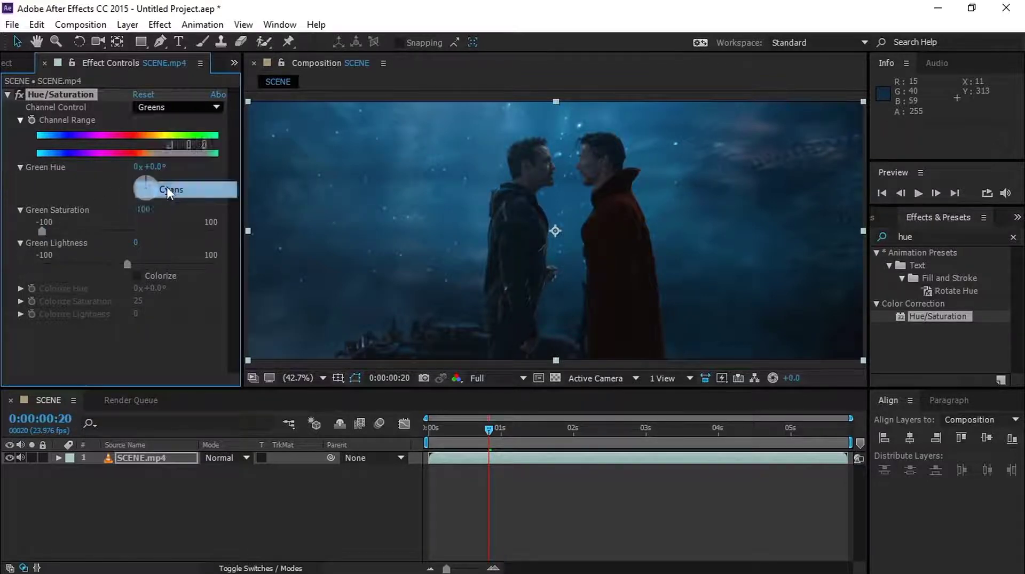
drag(94, 232, 16, 232)
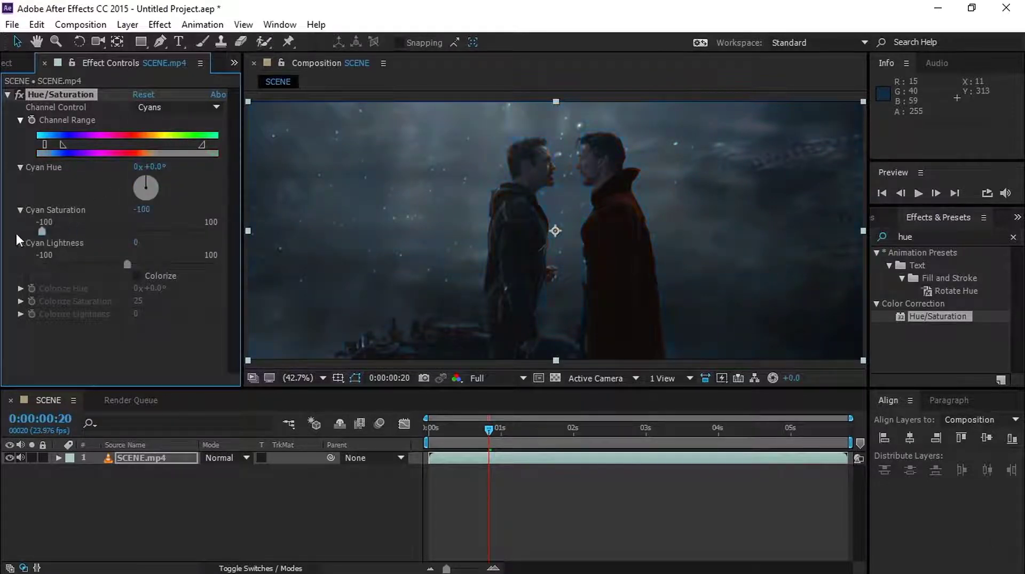
click(156, 109)
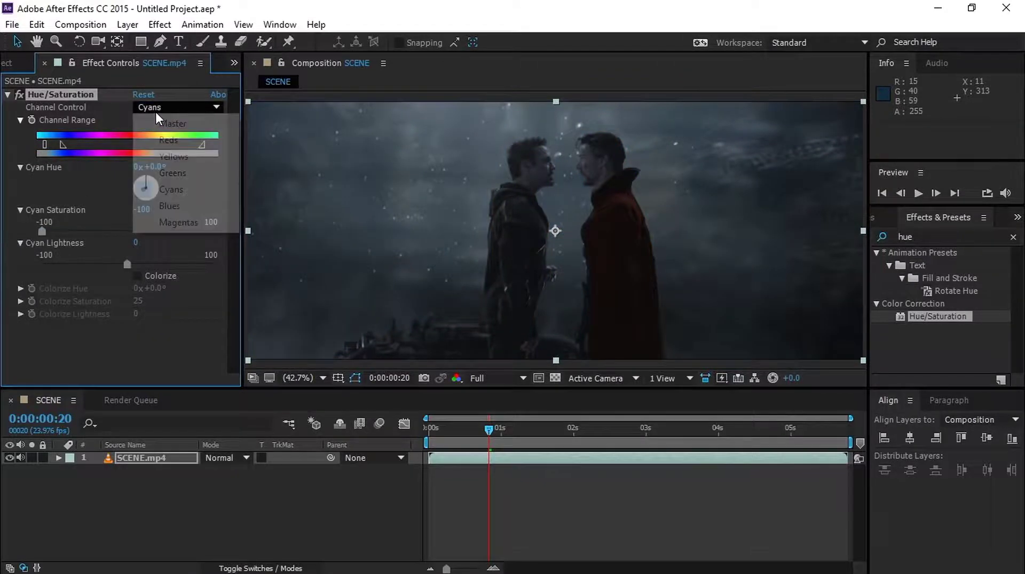
click(159, 203)
drag(127, 232, 14, 222)
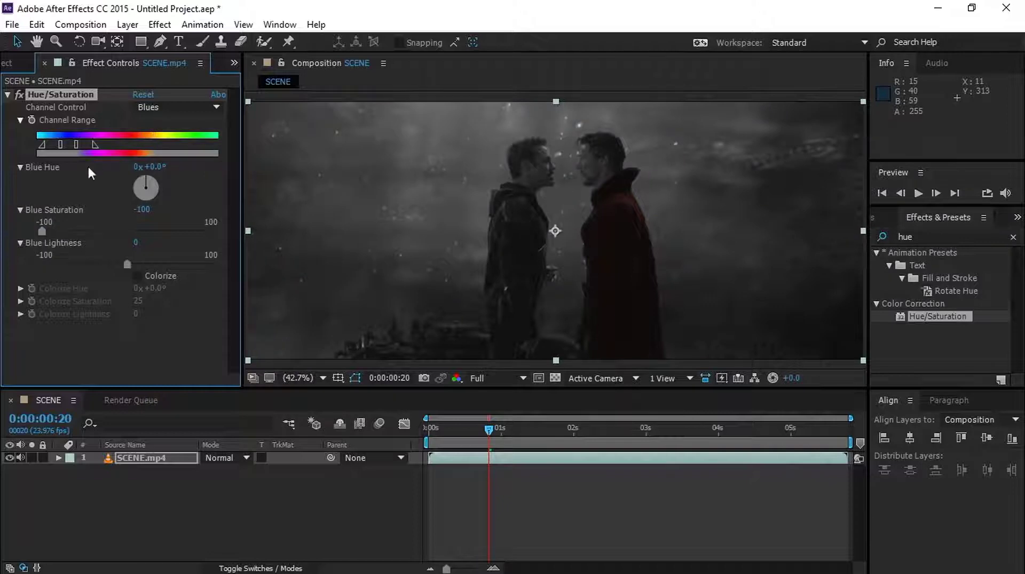
drag(47, 232, 54, 233)
Lower Magenta saturation and readjust Cyan saturation to -93
click(205, 105)
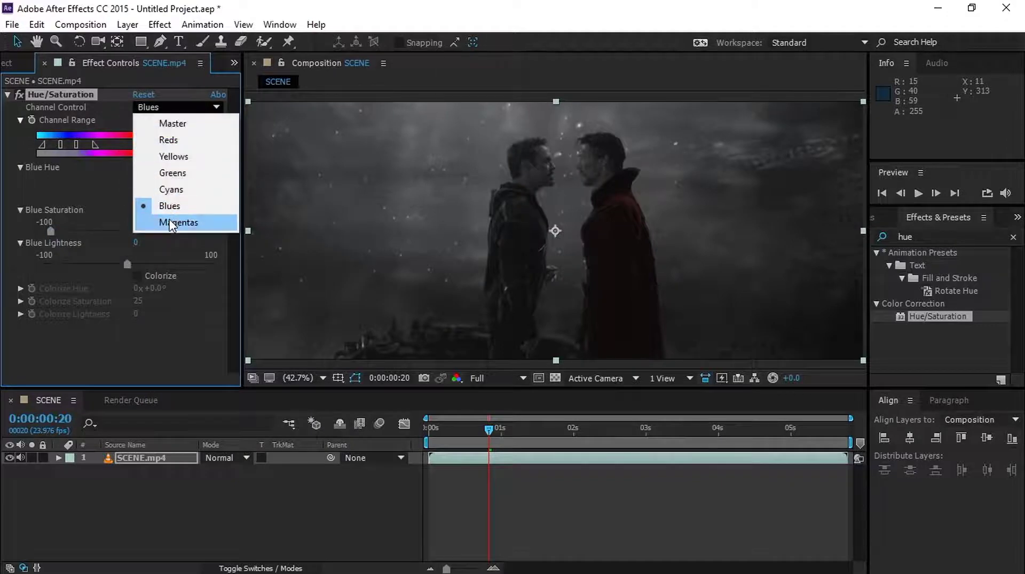
click(172, 223)
drag(76, 233, 59, 232)
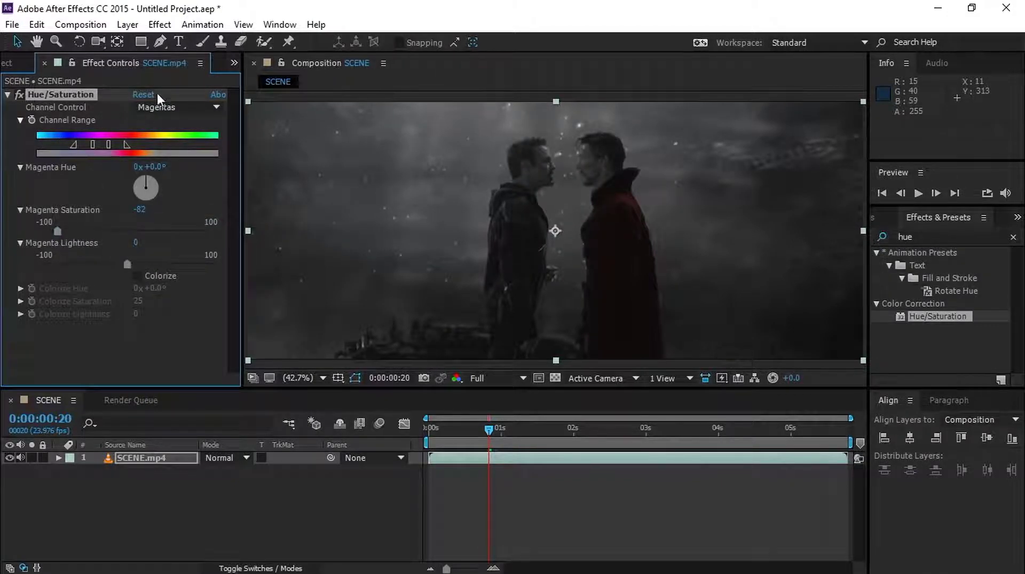
click(162, 106)
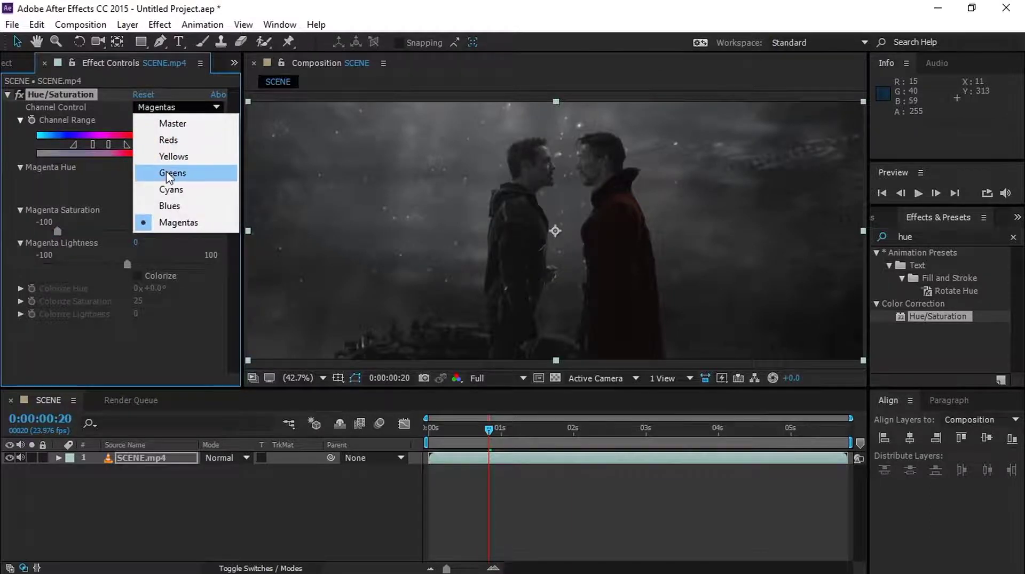
click(169, 190)
mouse_move(49, 231)
mouse_down()
mouse_move(62, 232)
mouse_move(49, 233)
mouse_up()
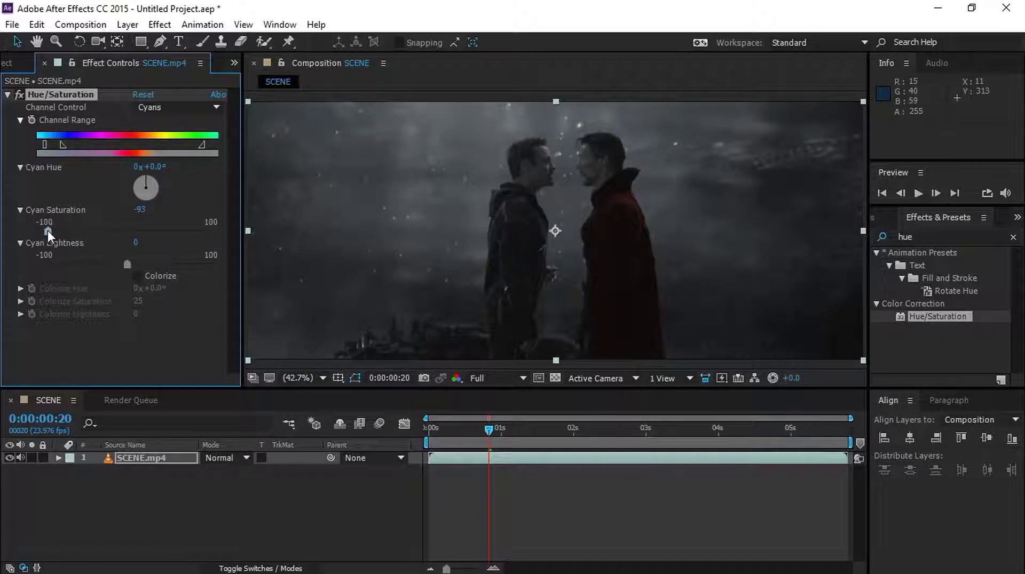
Ease Green saturation back slightly from -100 and set Red saturation to -17
click(141, 107)
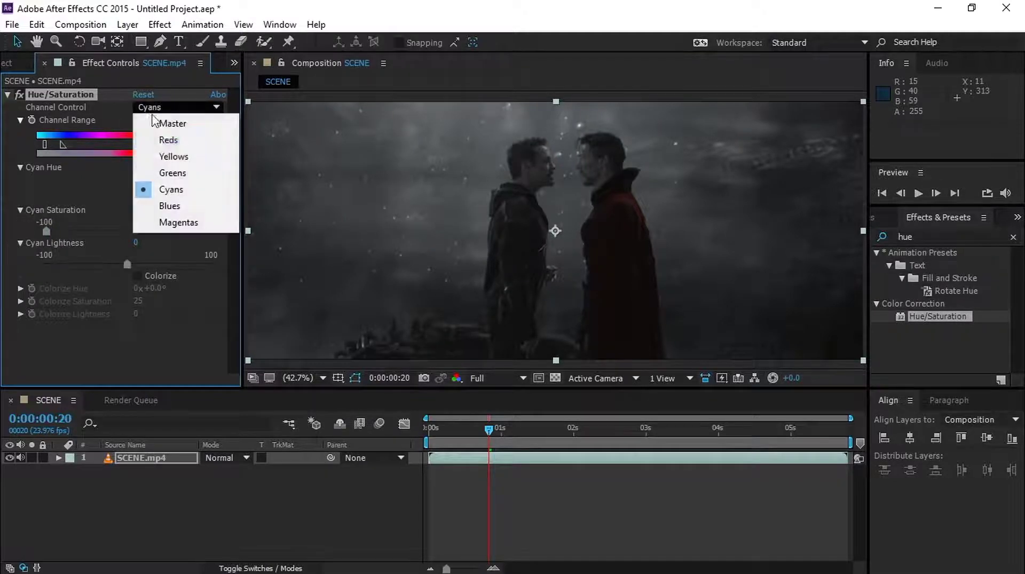
click(172, 172)
drag(45, 230, 47, 231)
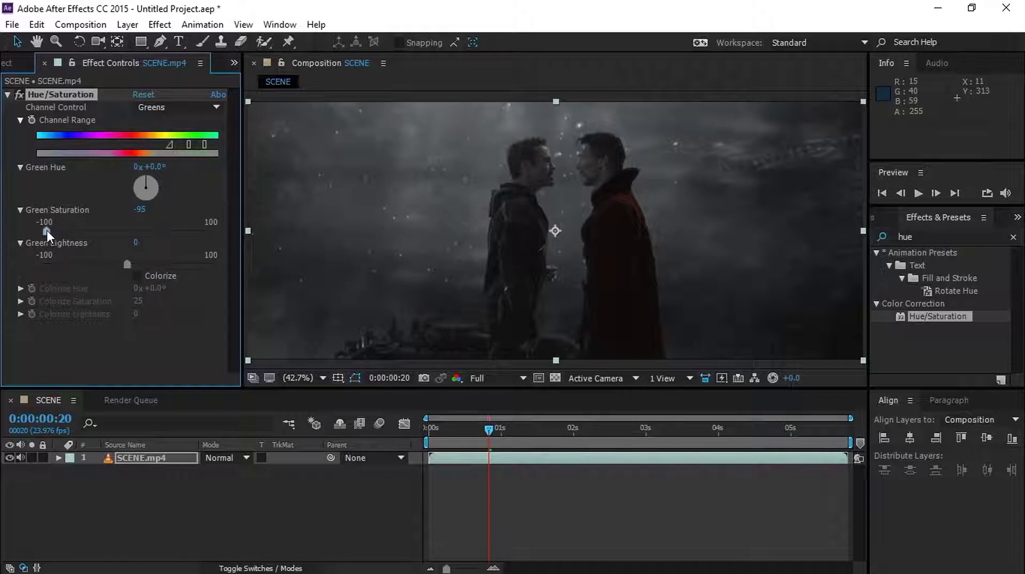
click(162, 106)
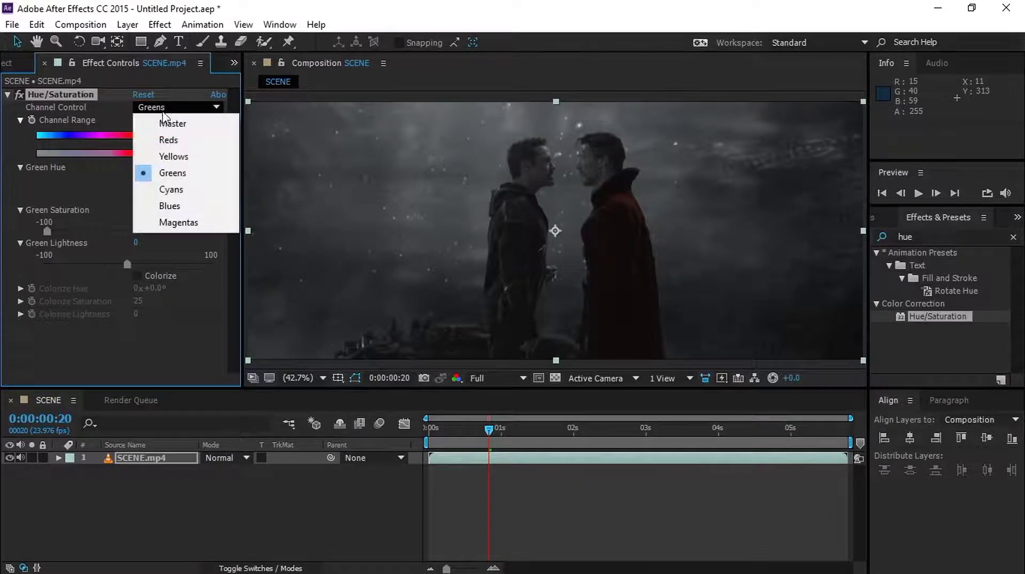
click(167, 140)
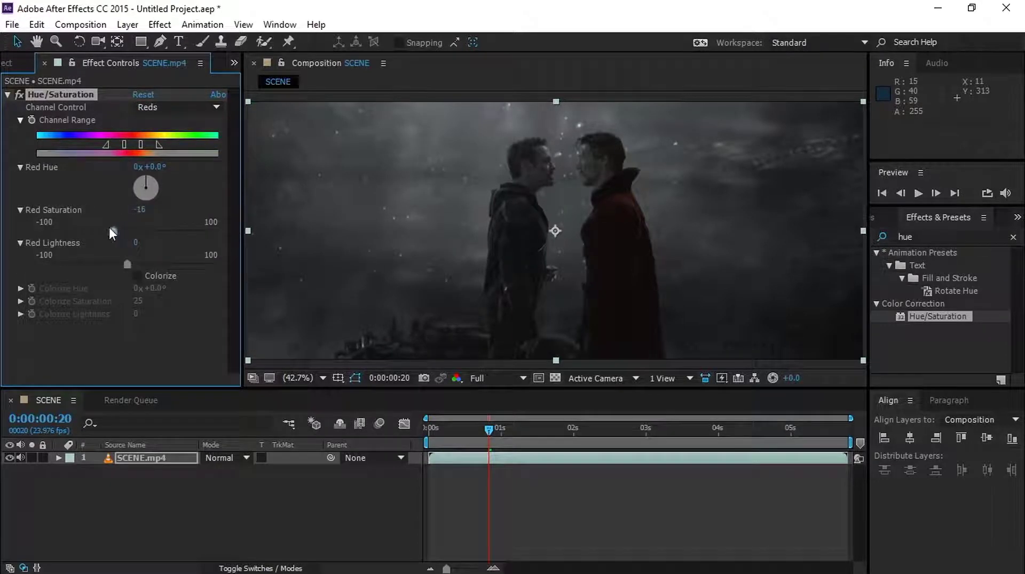
drag(109, 227, 154, 236)
drag(119, 229, 120, 229)
Toggle the Hue/Saturation effect off and on to compare against the original footage
click(19, 117)
click(18, 119)
click(18, 92)
click(17, 92)
click(17, 91)
click(18, 92)
click(18, 92)
double_click(948, 237)
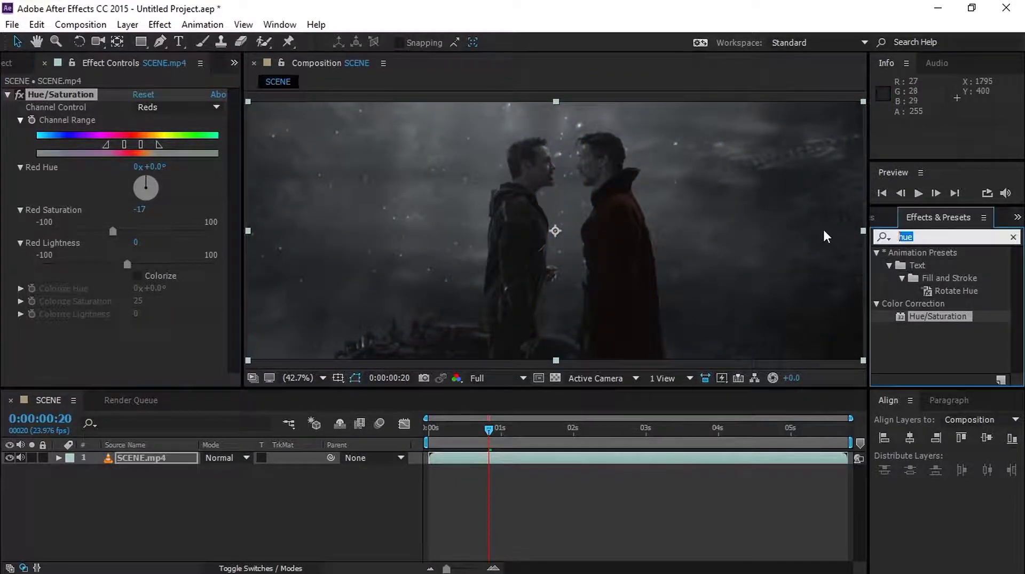
Apply the Curves effect to SCENE.mp4 below Hue/Saturation
text(curves)
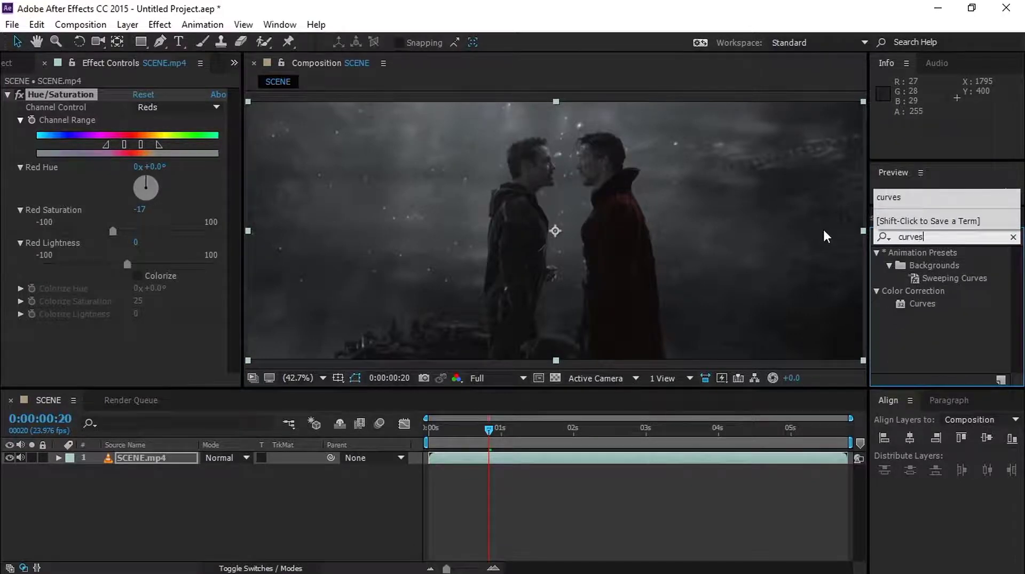
click(936, 304)
drag(938, 302, 93, 88)
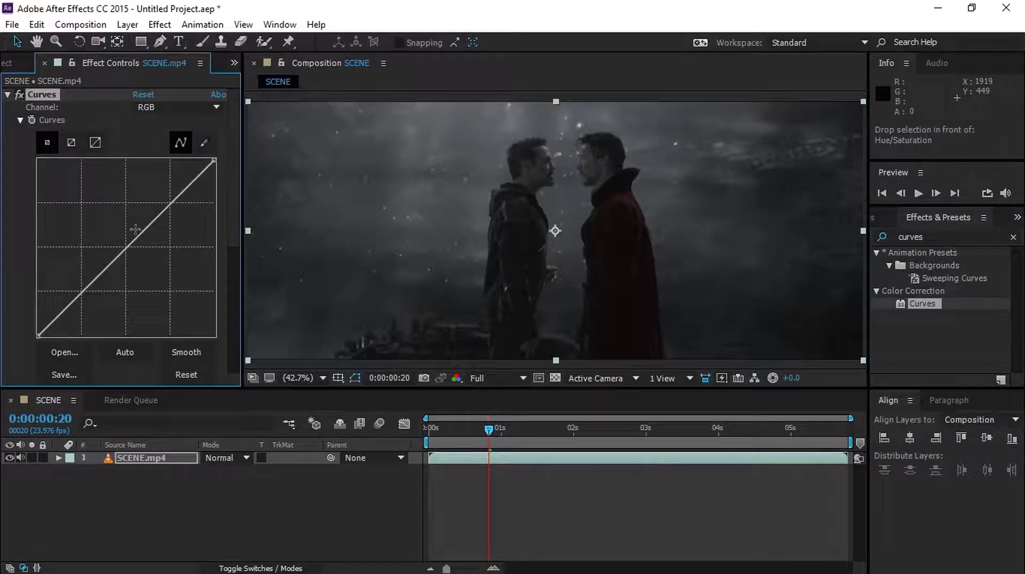
Bow the Red channel curve upward, adding a lower point, to strengthen the reds
click(167, 106)
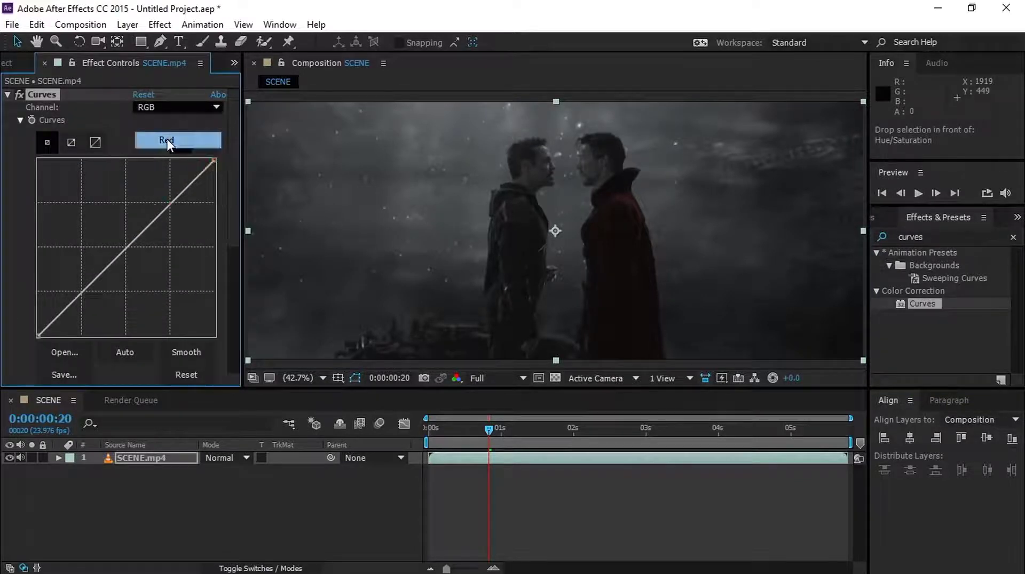
click(167, 137)
mouse_move(168, 201)
mouse_down()
mouse_move(163, 193)
mouse_move(172, 192)
mouse_up()
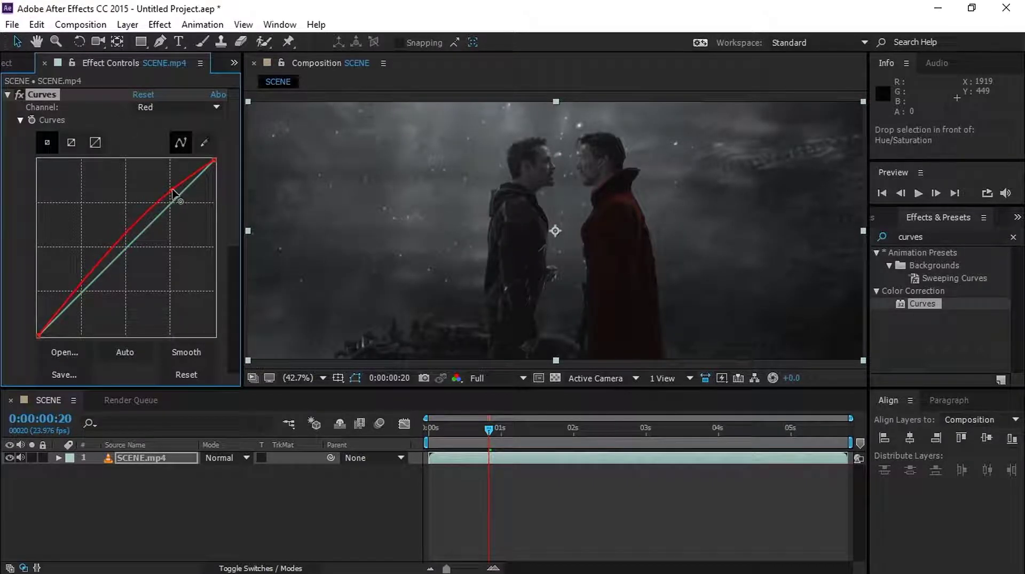
click(130, 235)
drag(130, 235, 68, 303)
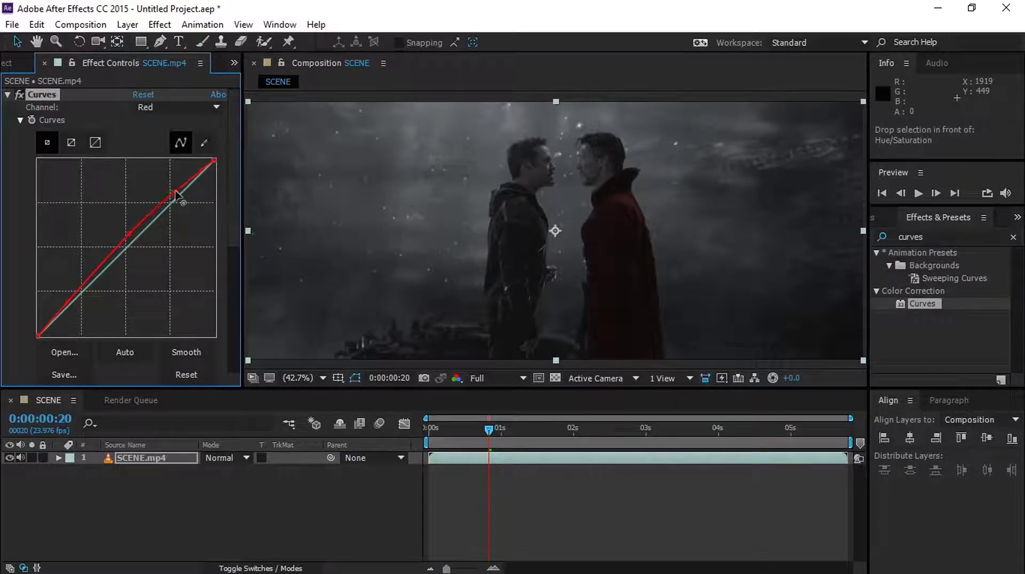
drag(171, 193, 172, 192)
drag(131, 234, 128, 240)
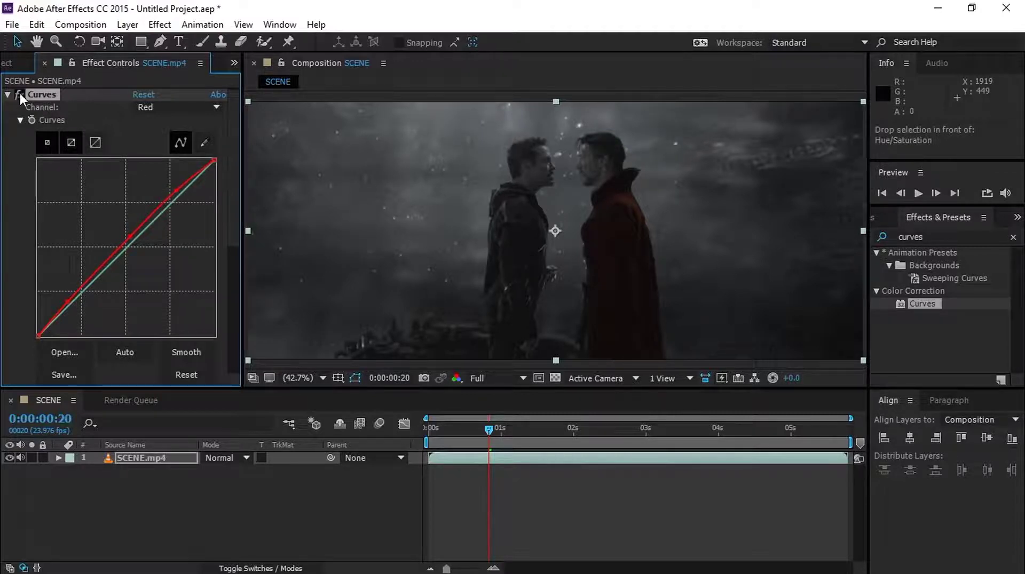
click(174, 109)
Bend the RGB curve slightly upward, adjusting its middle and lower points, to brighten the image
click(170, 125)
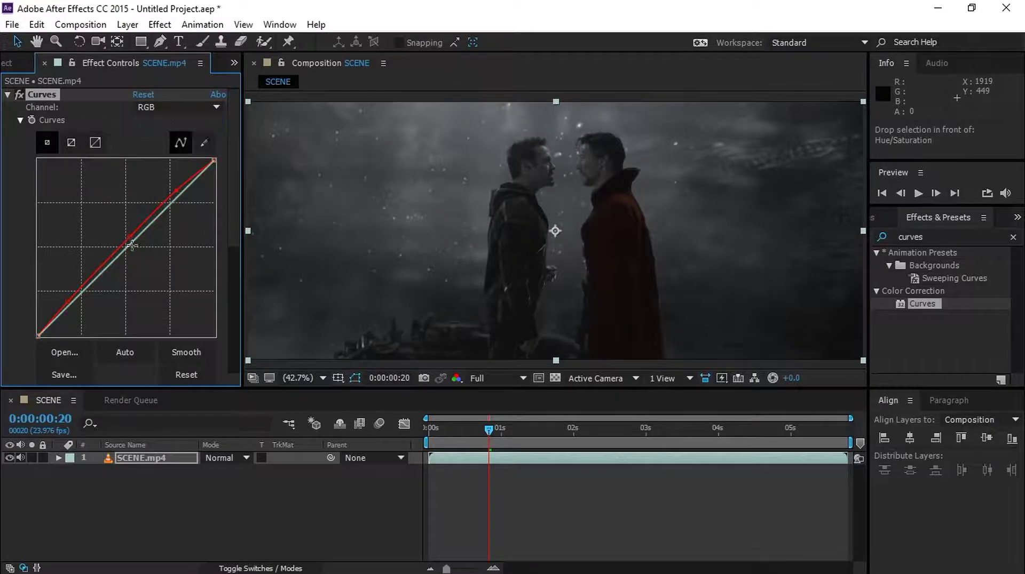
drag(133, 245, 199, 174)
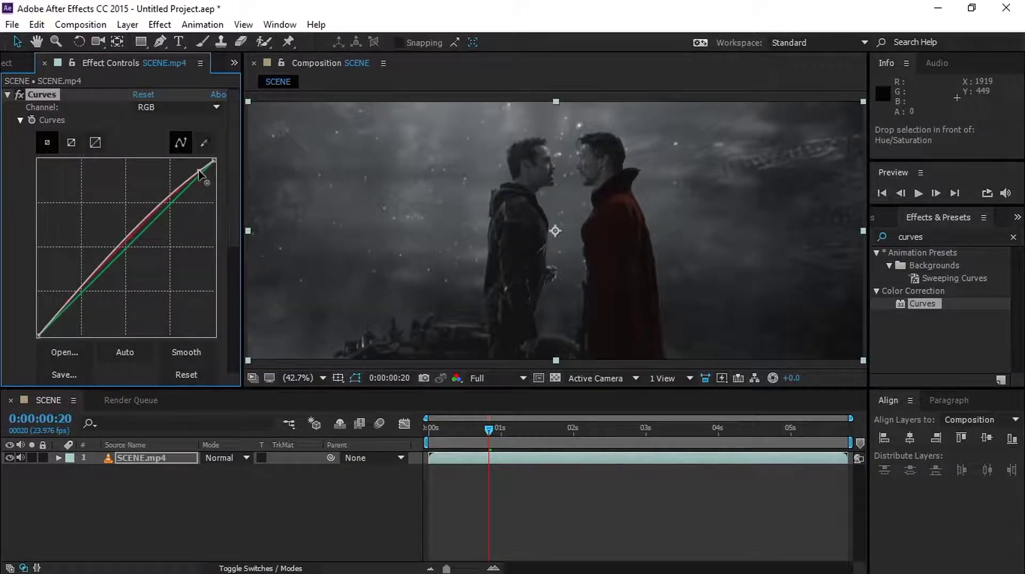
mouse_move(131, 235)
mouse_down()
mouse_move(144, 235)
mouse_move(127, 245)
mouse_up()
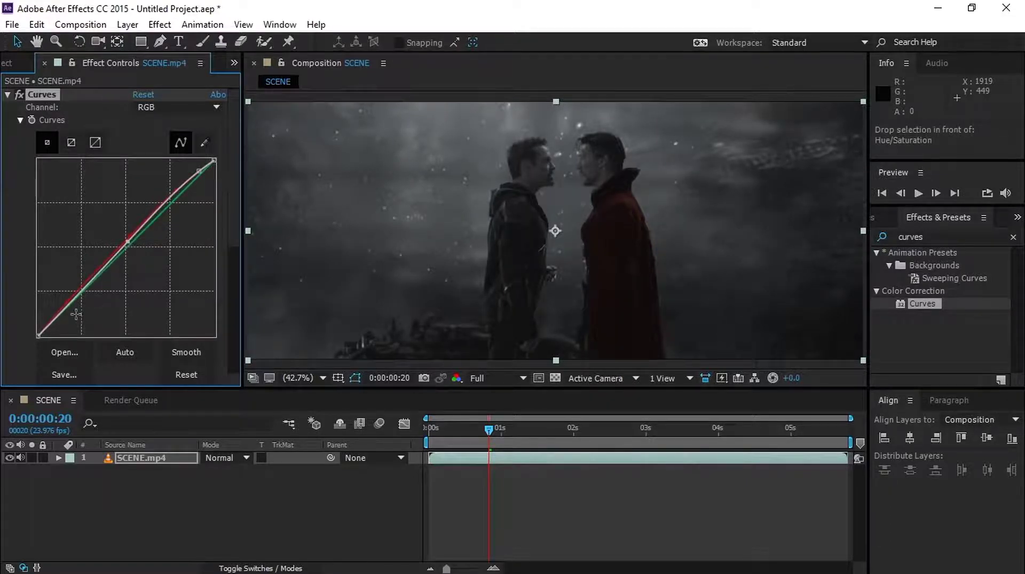
drag(60, 312, 55, 321)
click(190, 107)
Raise the Blue channel curve slightly above the diagonal for a faint cool tint
click(168, 175)
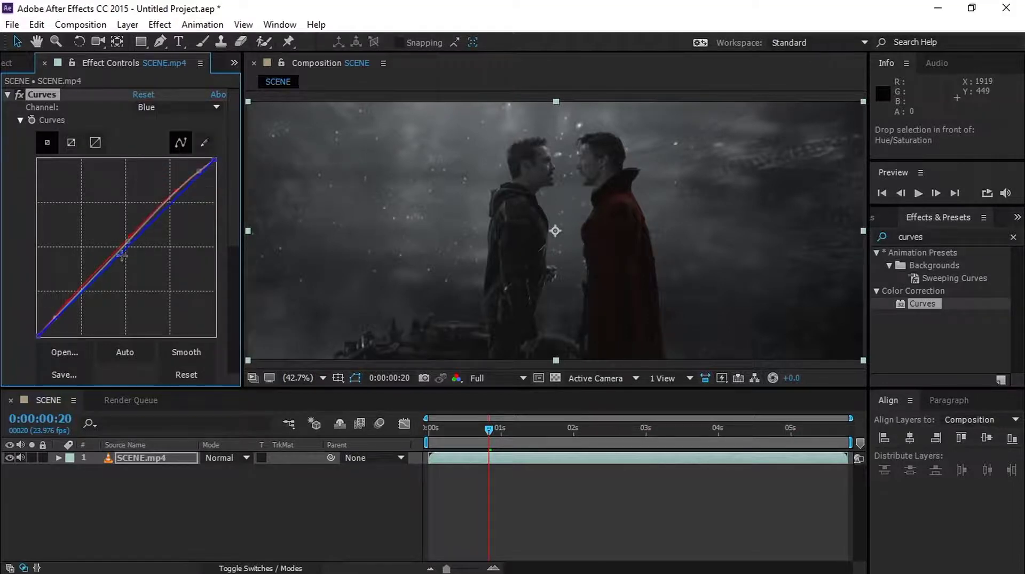
mouse_move(123, 256)
mouse_down()
mouse_move(102, 263)
mouse_move(107, 249)
mouse_up()
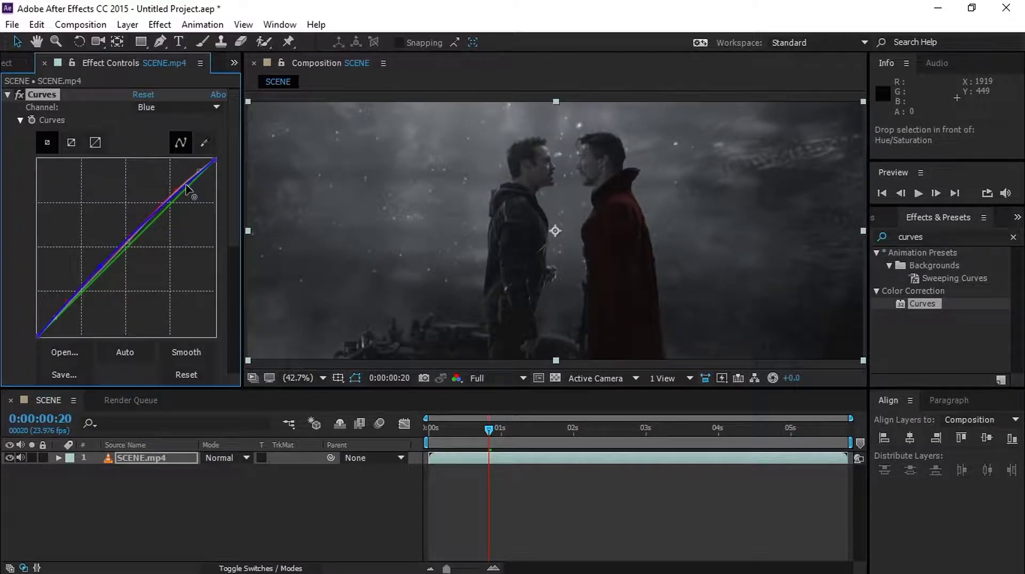
drag(187, 187, 184, 183)
drag(59, 316, 54, 314)
Compare Curves on and off, then fine-tune the blue curve's lower-middle and upper points
click(20, 92)
click(19, 91)
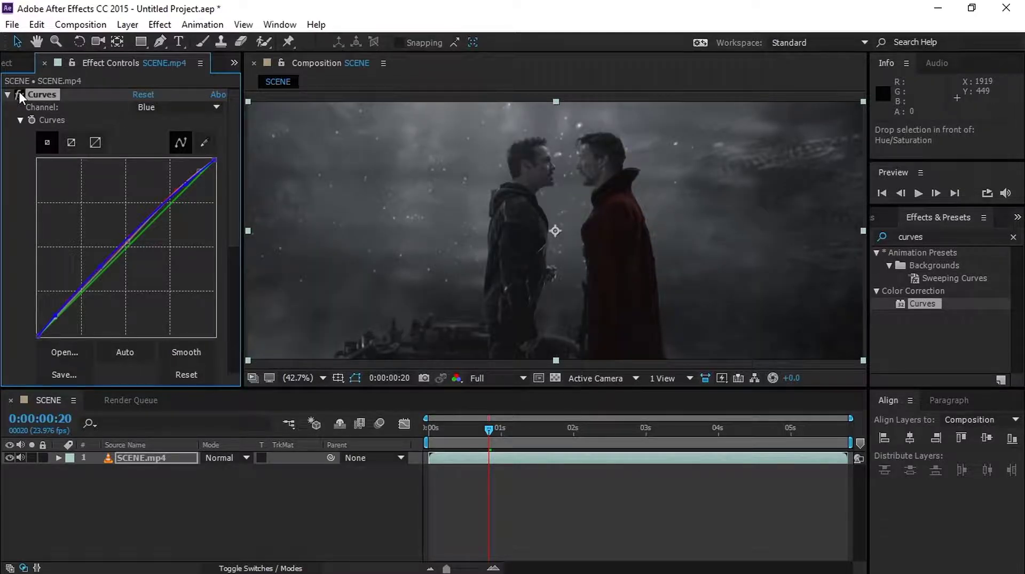
click(19, 94)
click(19, 93)
drag(100, 266, 100, 269)
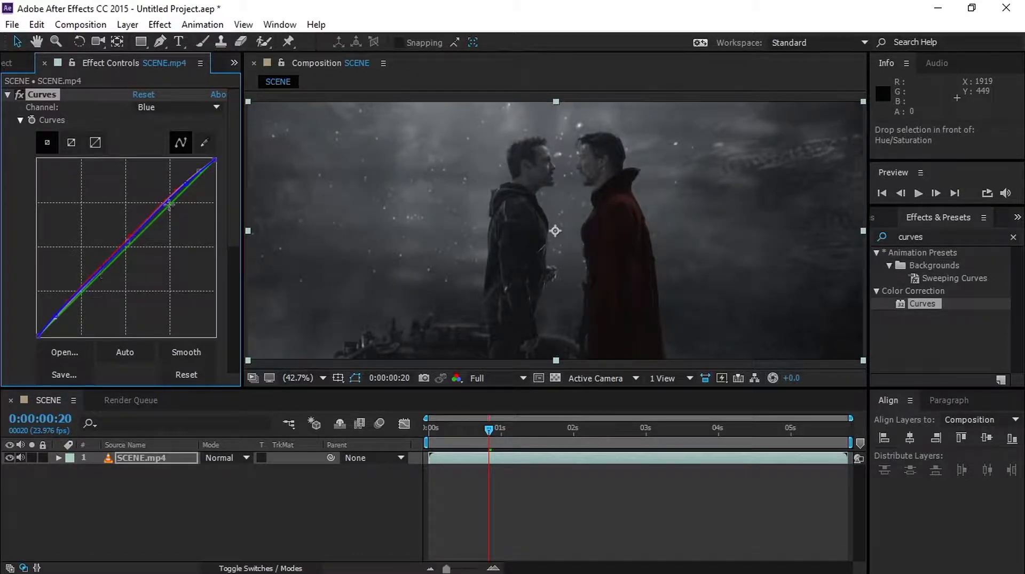
drag(185, 184, 179, 191)
click(20, 95)
click(18, 94)
scroll(50, 265, down, 7)
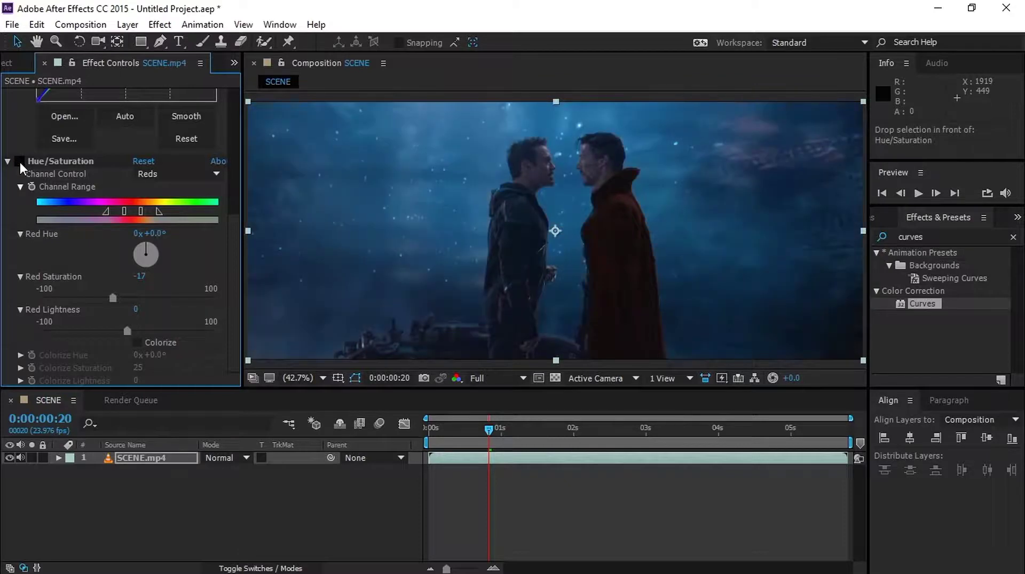
click(20, 162)
scroll(28, 190, up, 7)
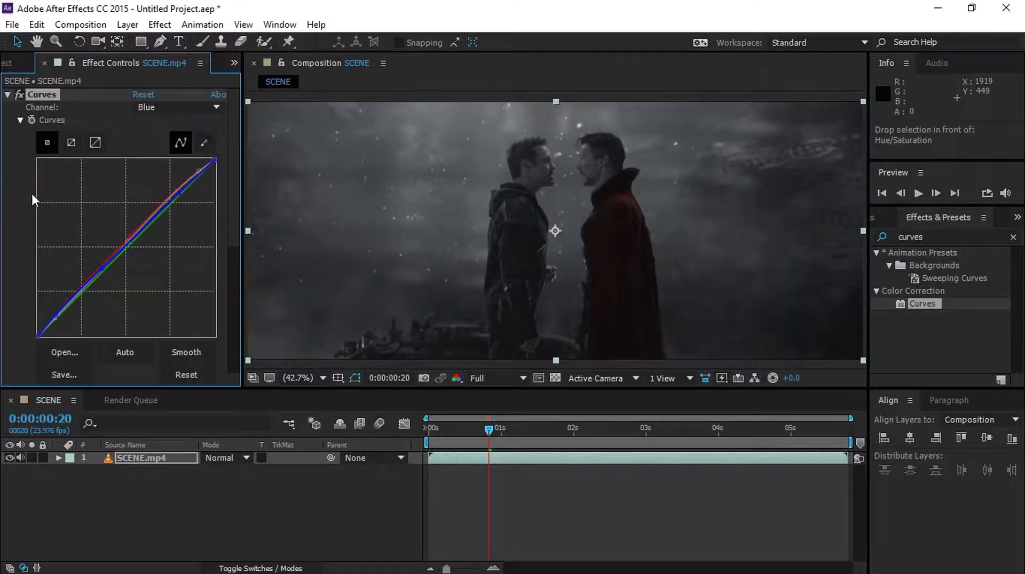
click(160, 495)
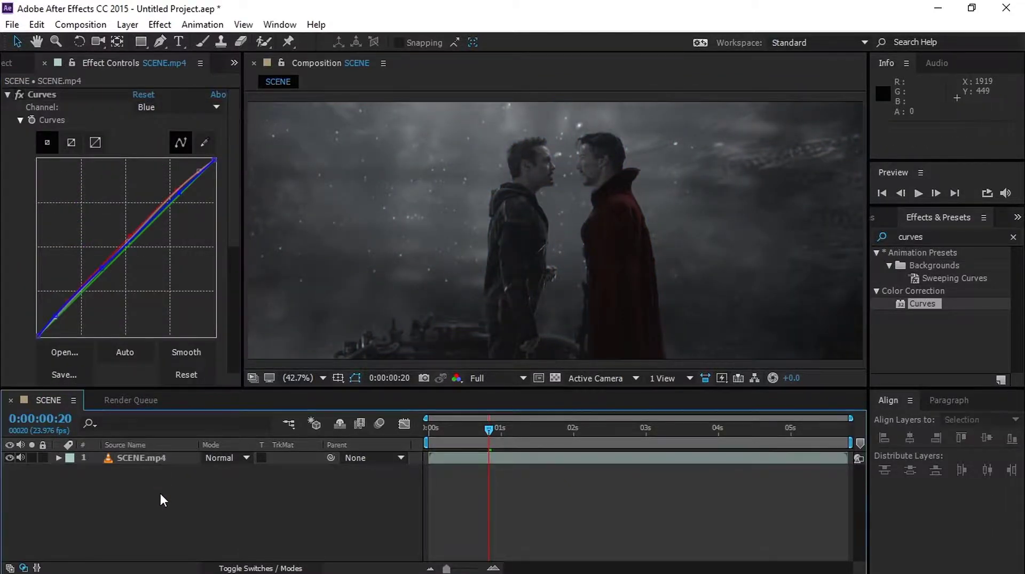
Return to frame 0:00:00:00 and play a preview of the graded scene
drag(443, 430, 421, 429)
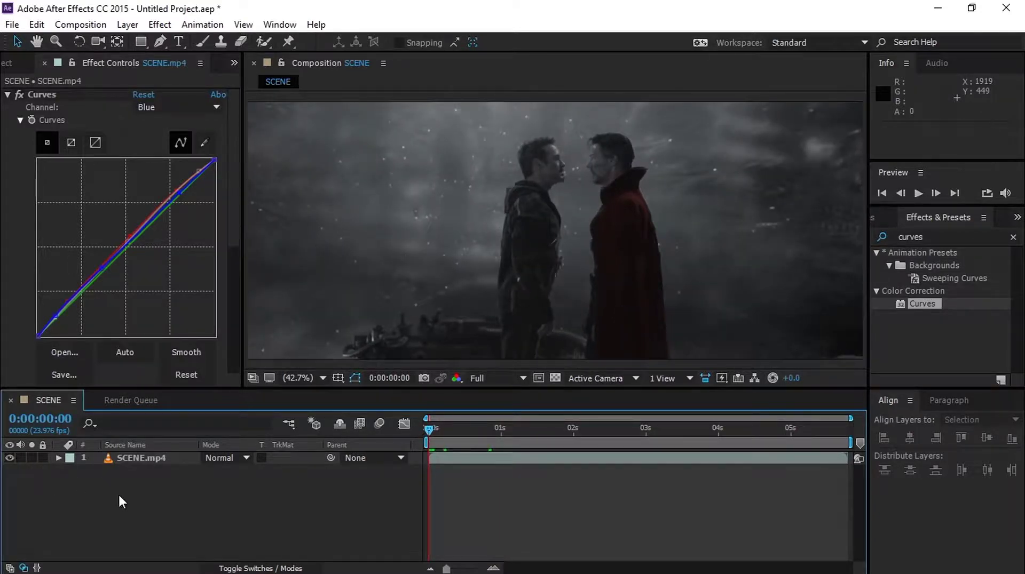
key(space)
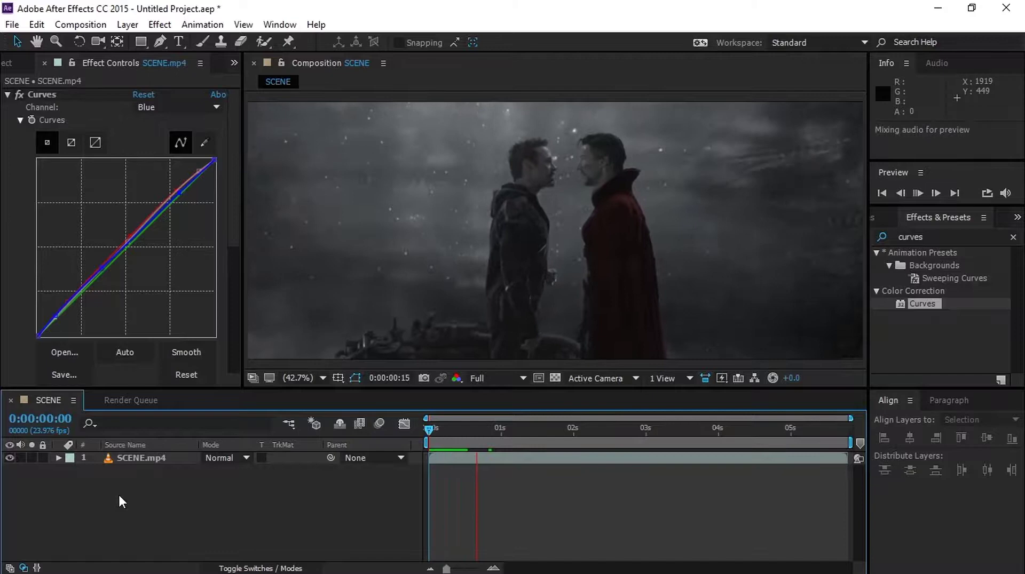